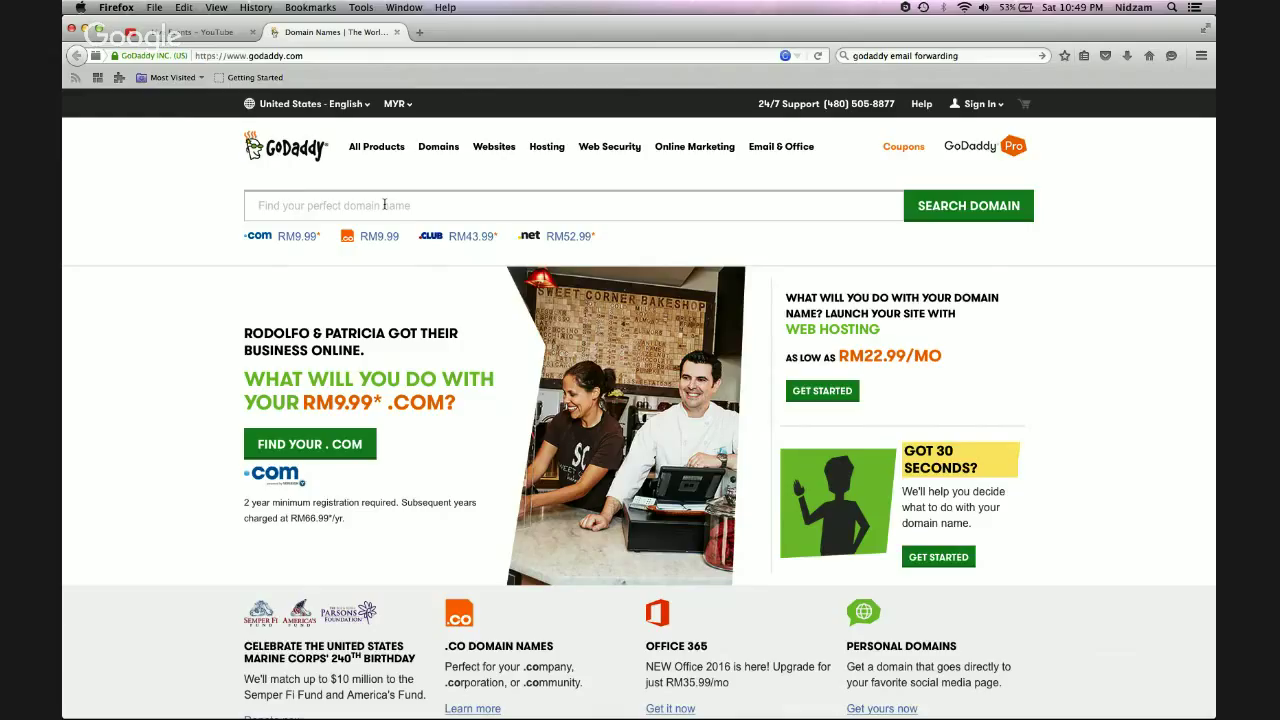
Search GoDaddy for the personal .com domain, picking it from the autocomplete suggestions
{"action": "left_click", "coordinate": [384, 204]}
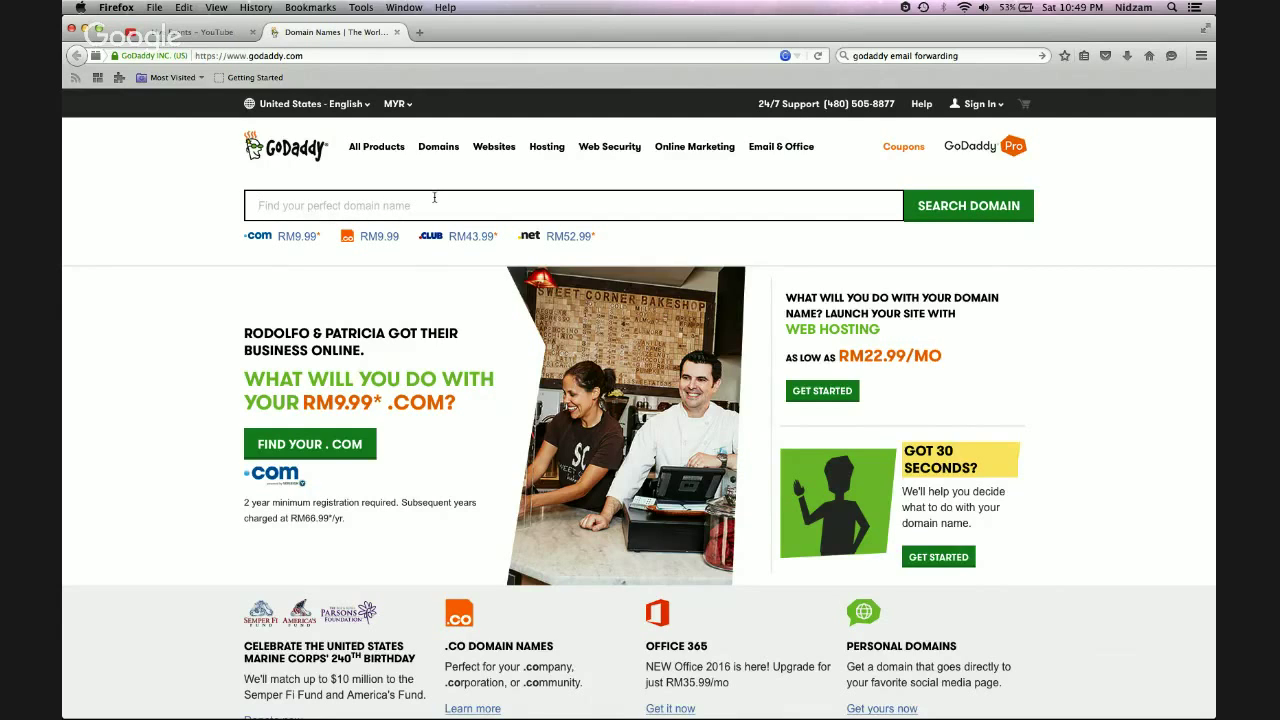
{"action": "type", "text": "nidz"}
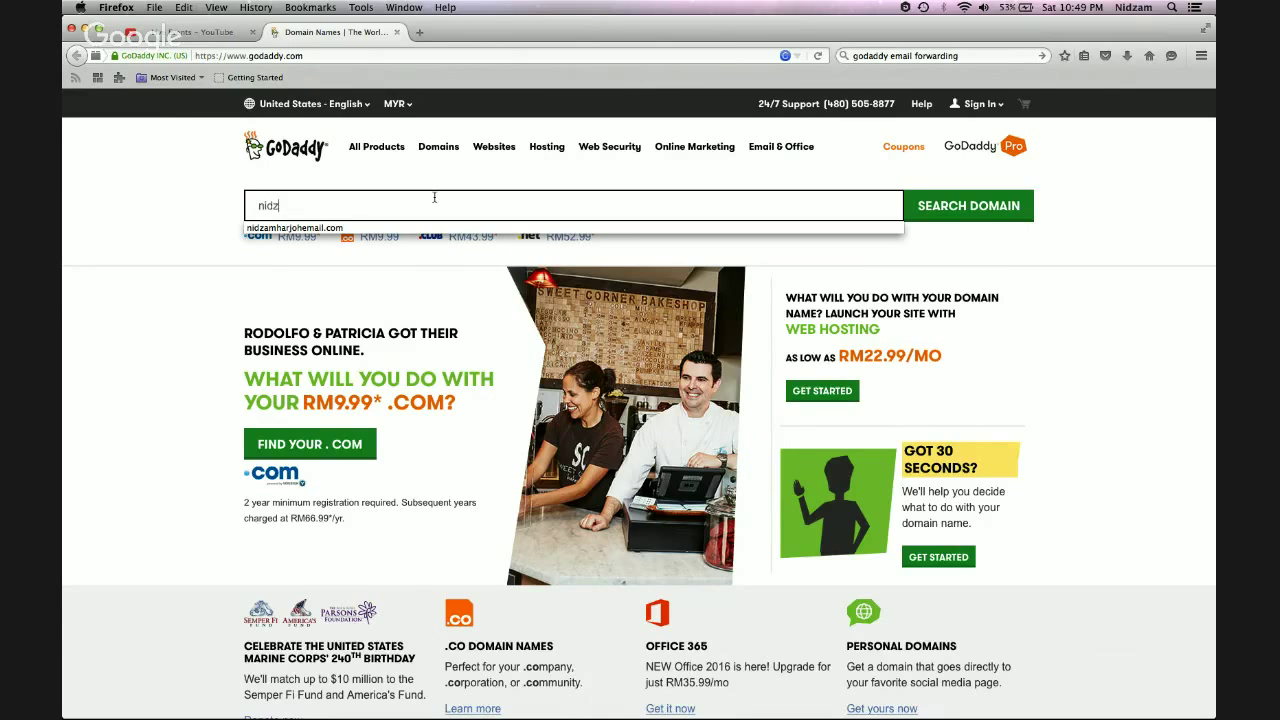
{"action": "type", "text": "amharjohemail.com"}
{"action": "key", "text": "Down"}
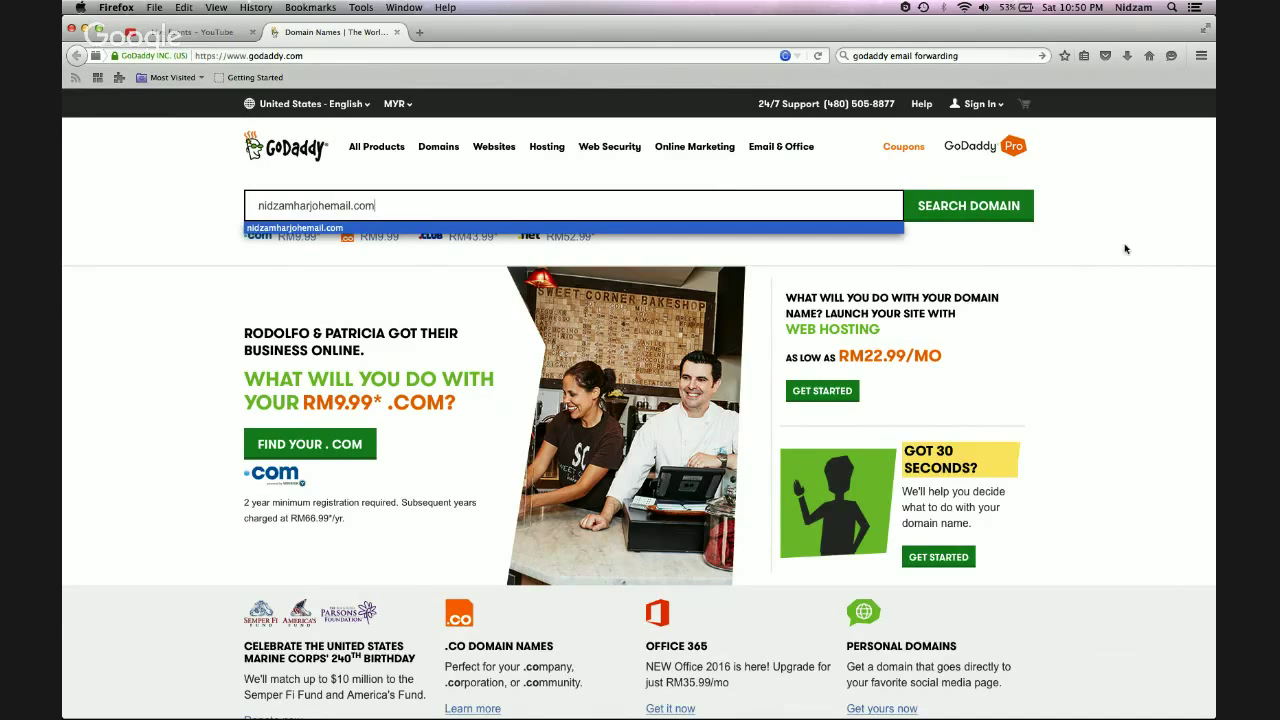
{"action": "left_click", "coordinate": [1098, 257]}
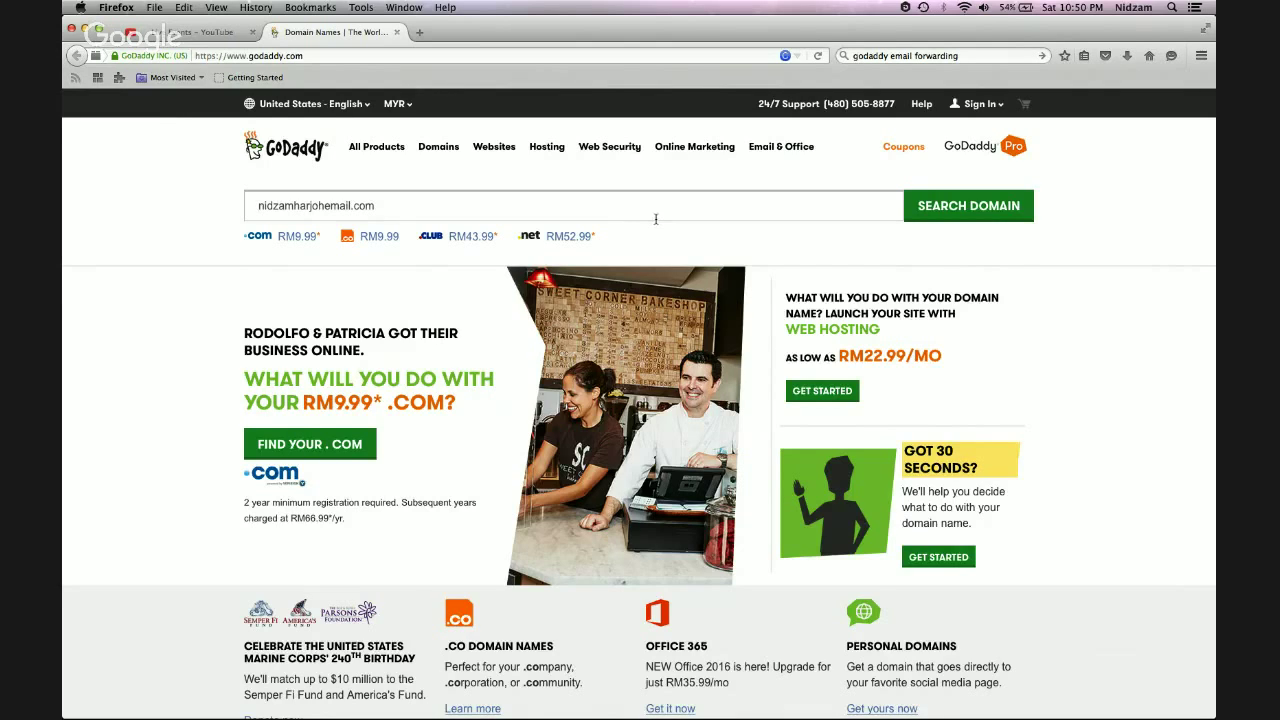
{"action": "left_click", "coordinate": [968, 207]}
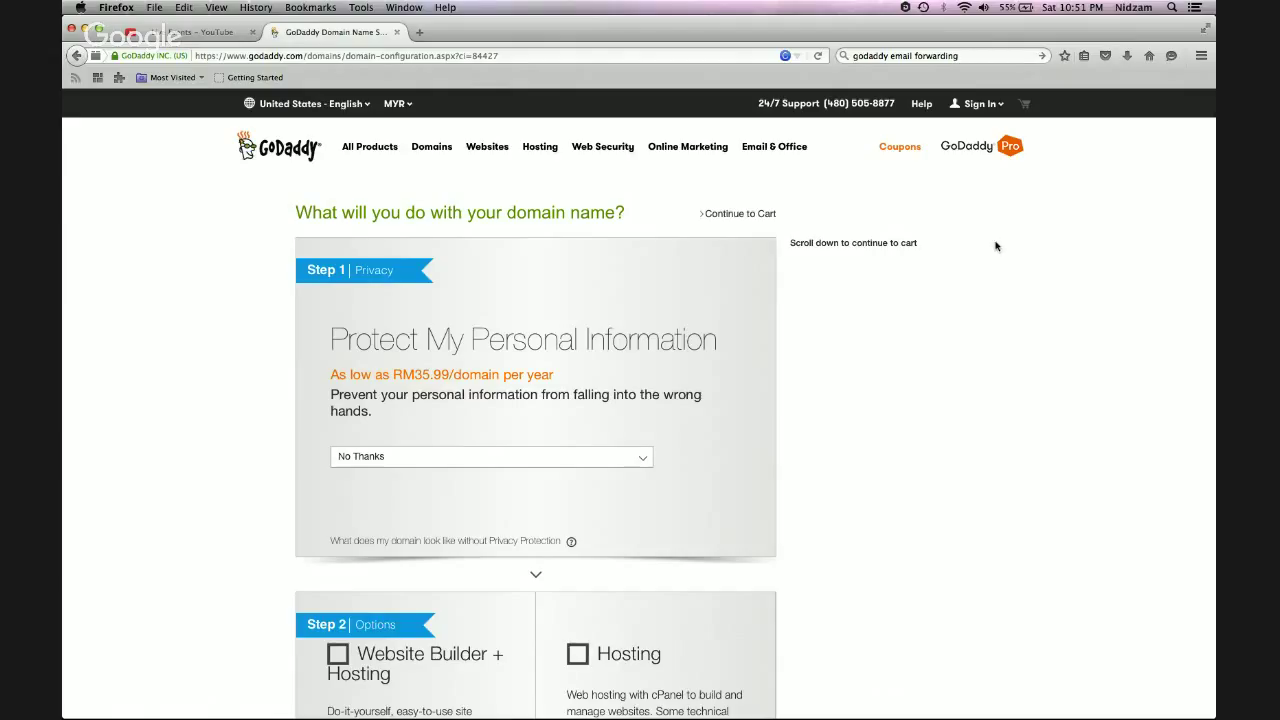
Continue past the domain options toward the cart to the free Office 365 email offer
{"action": "scroll", "coordinate": [995, 246], "scroll_direction": "down", "scroll_amount": 5}
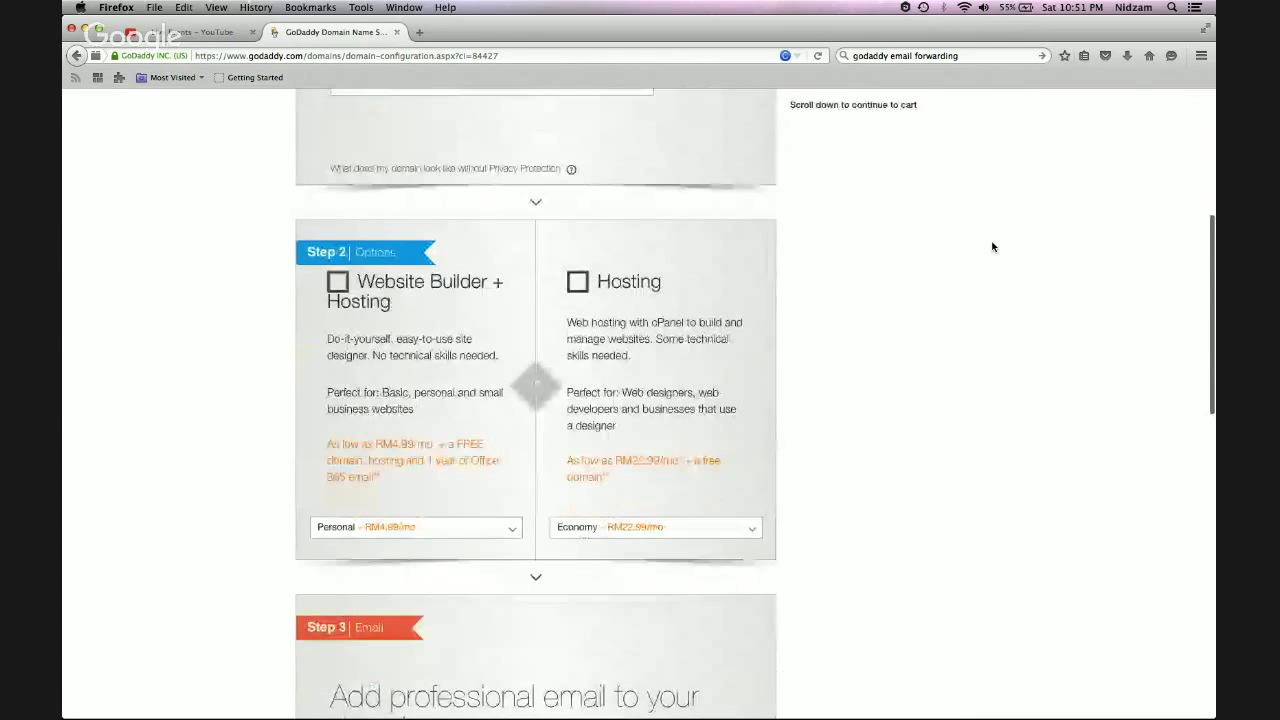
{"action": "scroll", "coordinate": [993, 247], "scroll_direction": "down", "scroll_amount": 10}
{"action": "left_click", "coordinate": [720, 226]}
{"action": "scroll", "coordinate": [991, 240], "scroll_direction": "up", "scroll_amount": 15}
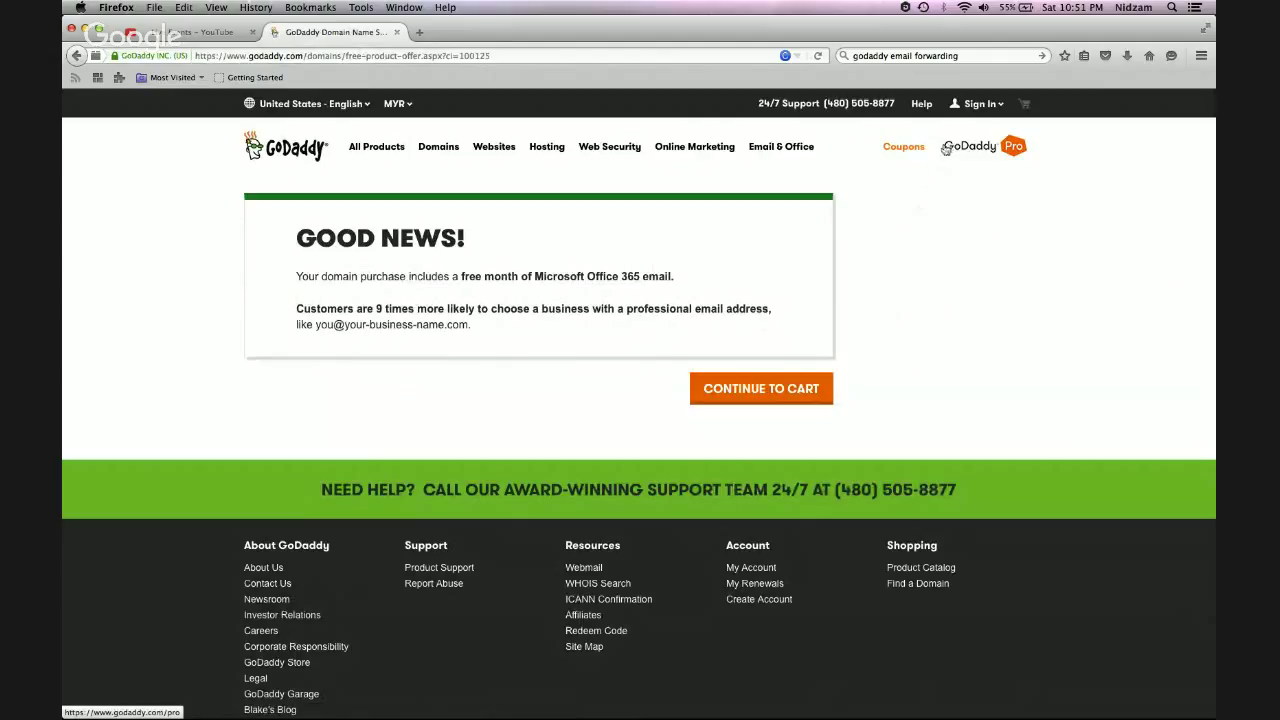
Sign in to GoDaddy with the account username and password
{"action": "left_click", "coordinate": [991, 106]}
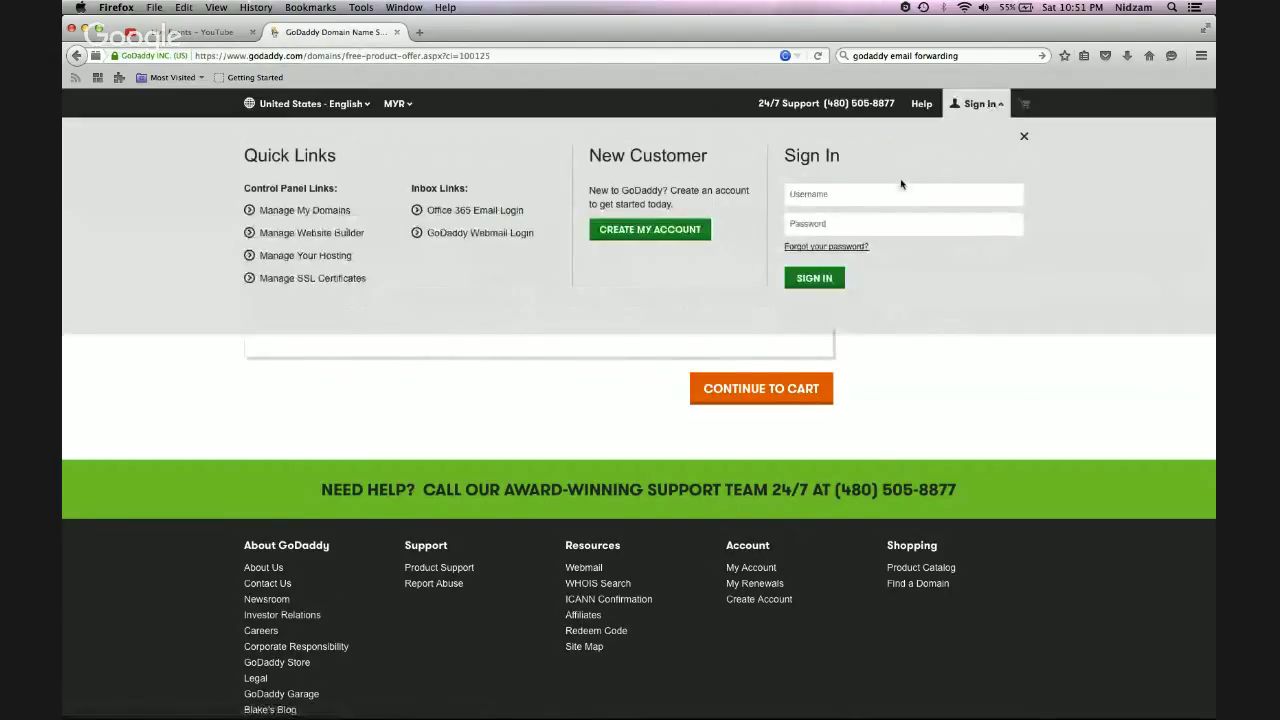
{"action": "type", "text": "nidzamharjoh"}
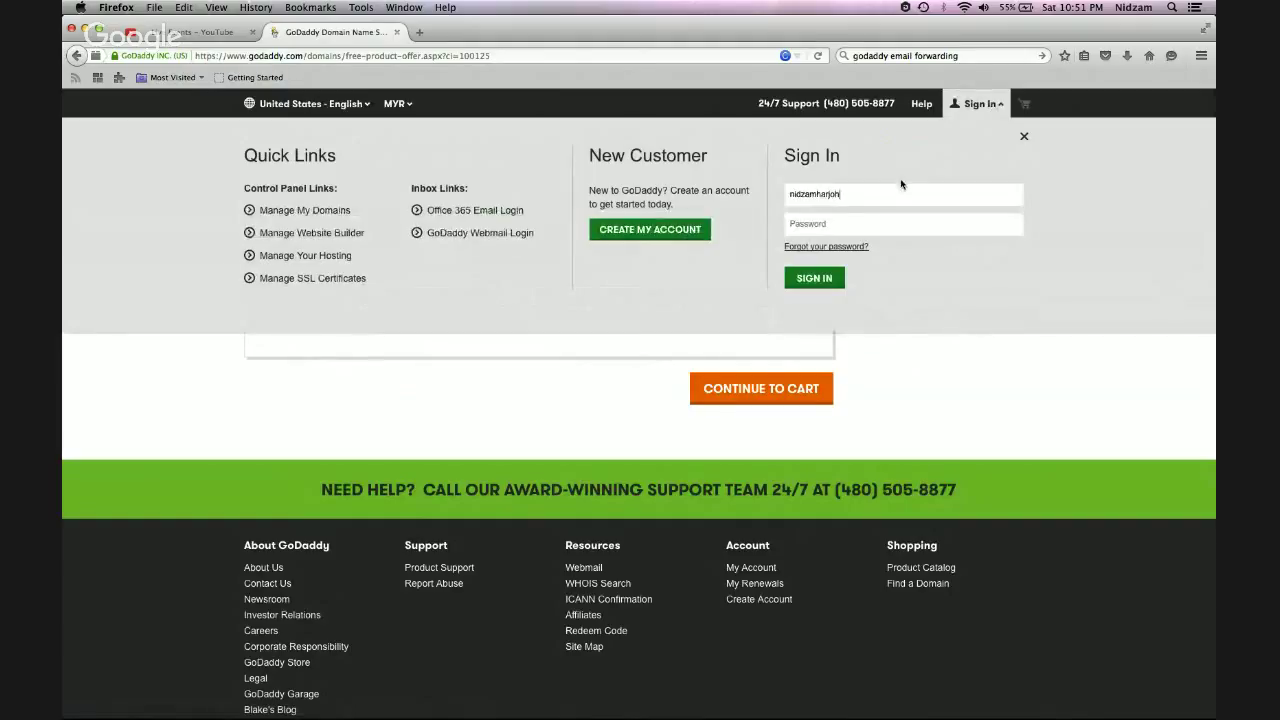
{"action": "key", "text": "Tab"}
{"action": "type", "text": "••••••••••"}
{"action": "key", "text": "Return"}
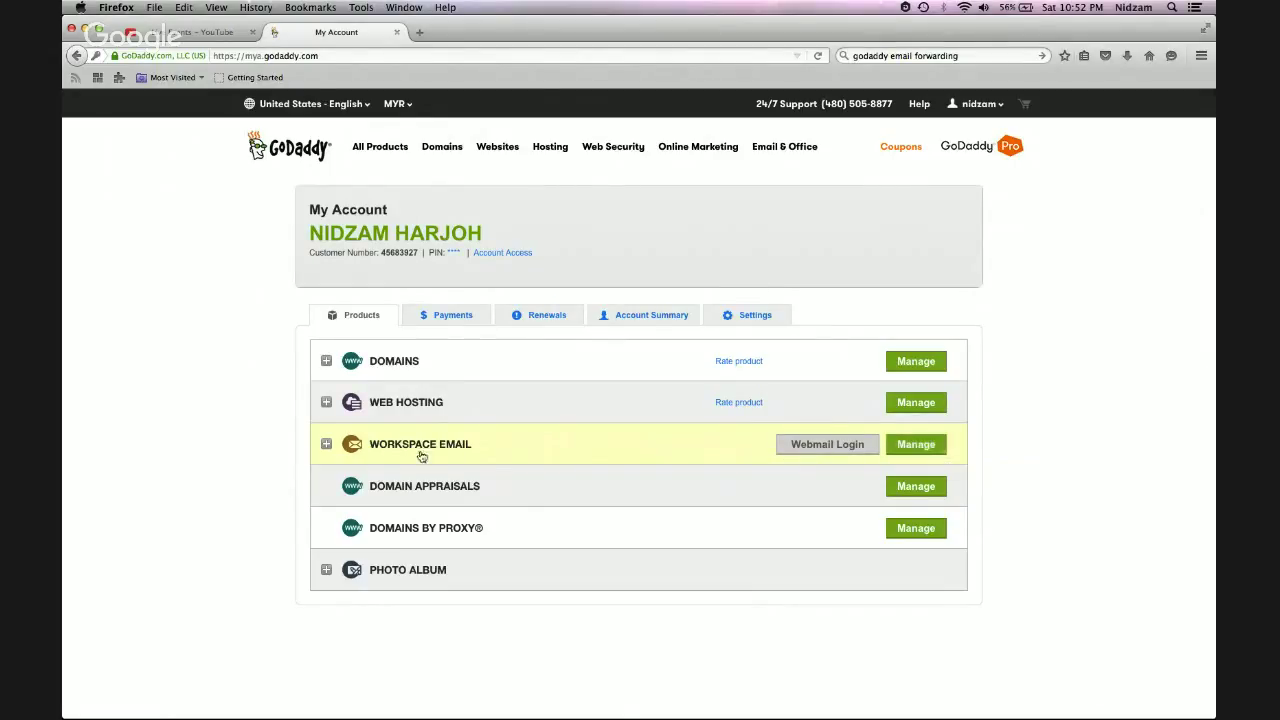
Manage the Workspace Email product to view its existing forward account
{"action": "left_click", "coordinate": [911, 452]}
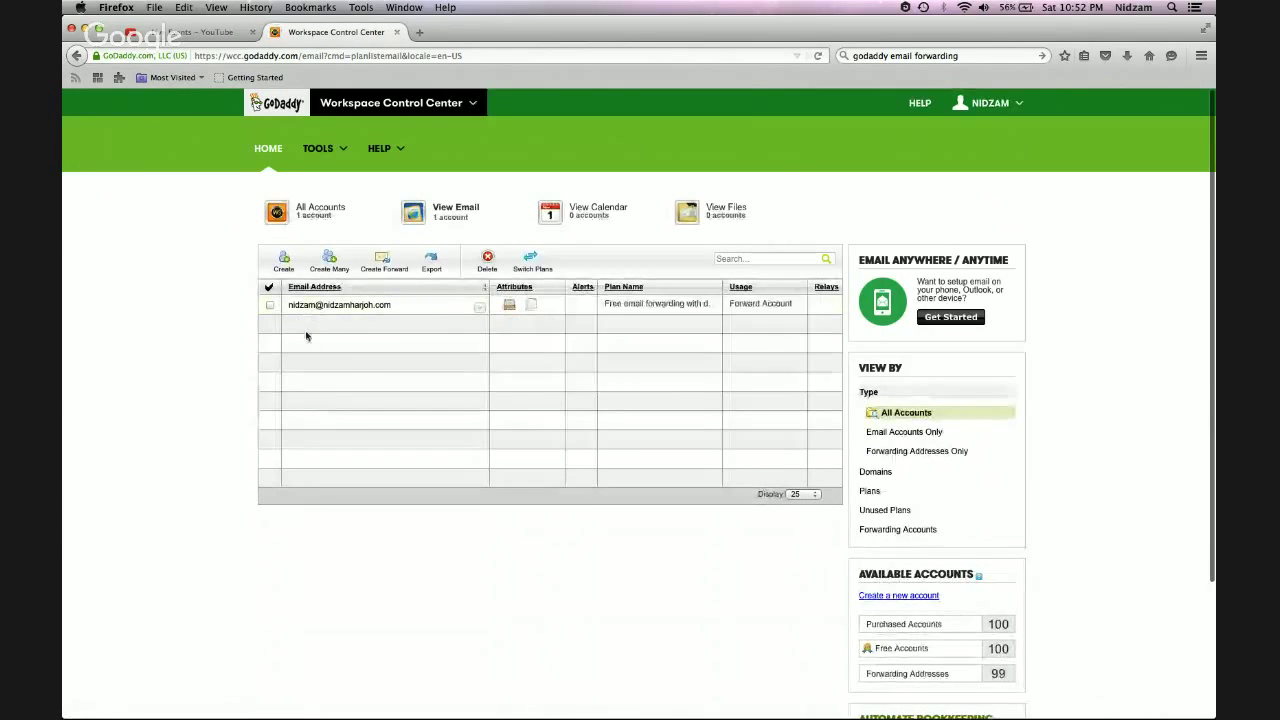
{"action": "mouse_move", "coordinate": [298, 310]}
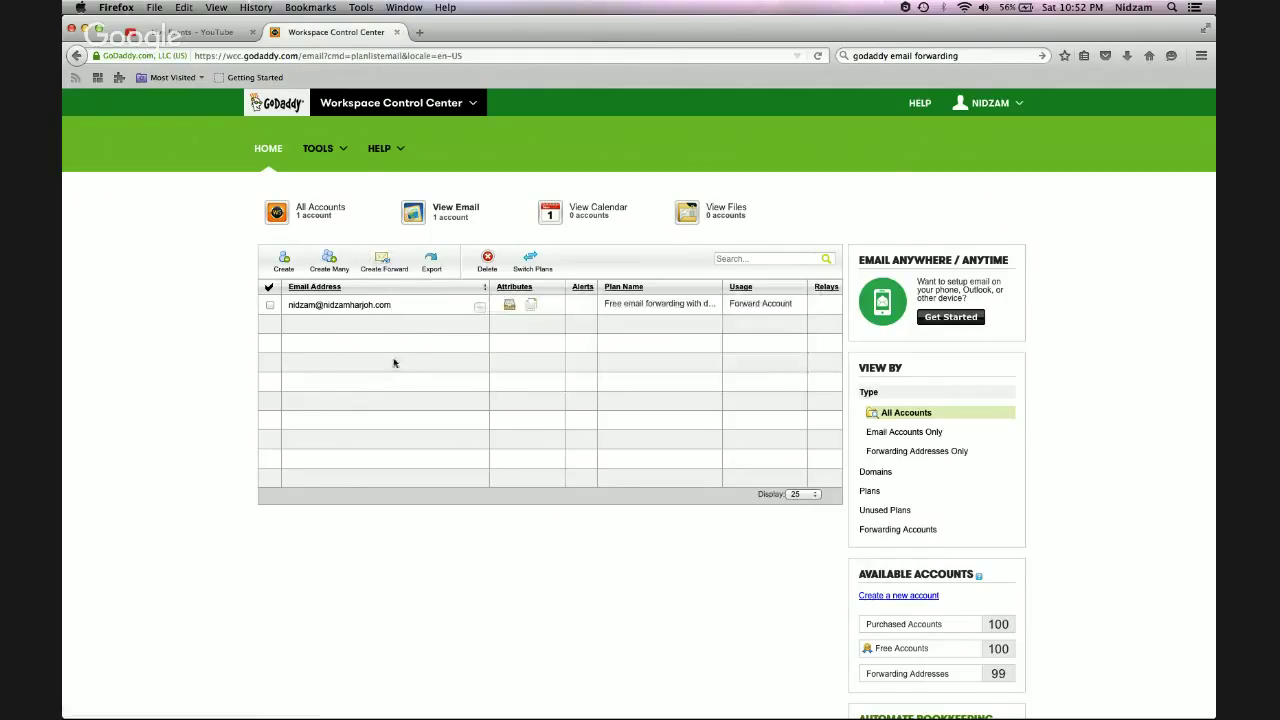
Create a new forward and enter the mailbox address on the quaintfx.com domain
{"action": "left_click", "coordinate": [381, 260]}
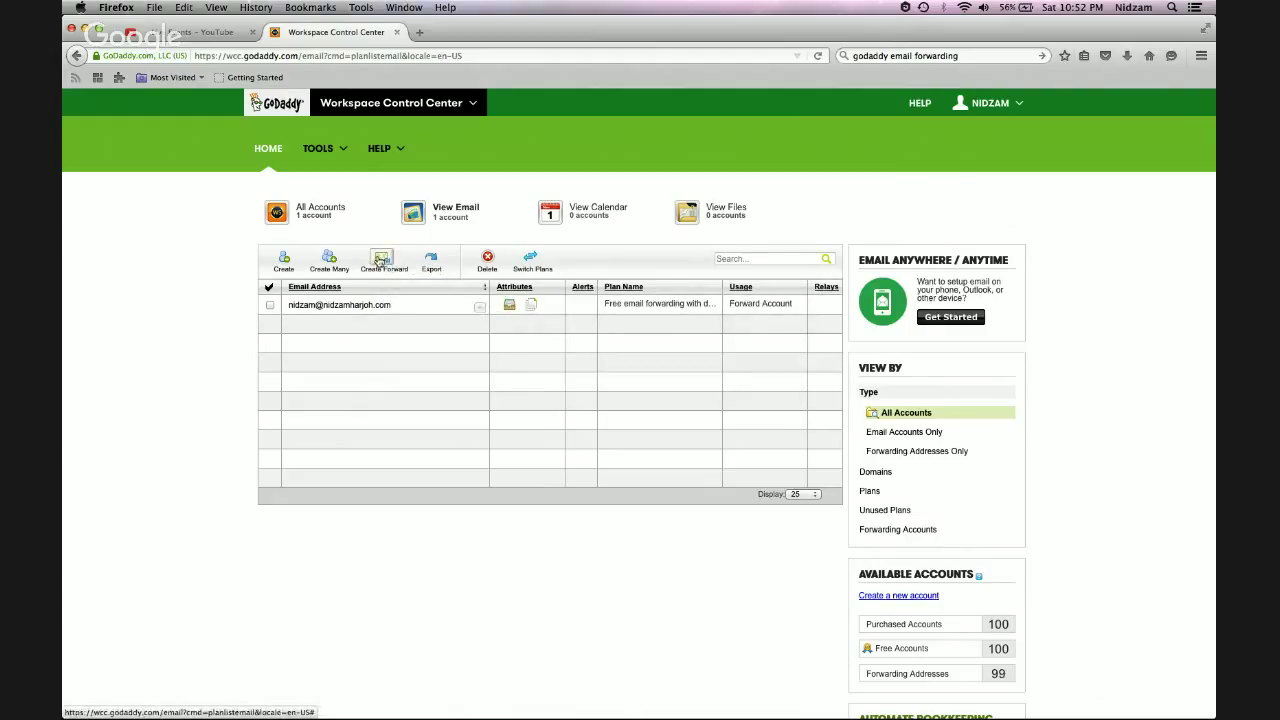
{"action": "left_click", "coordinate": [381, 260]}
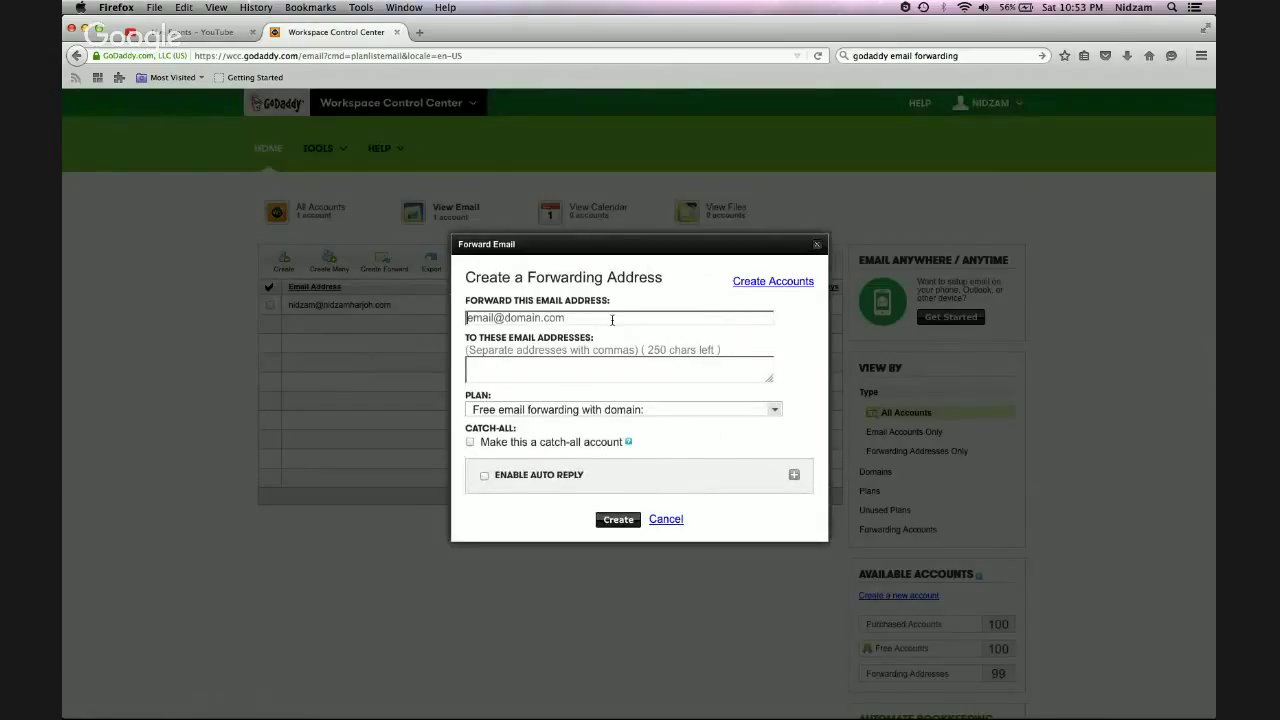
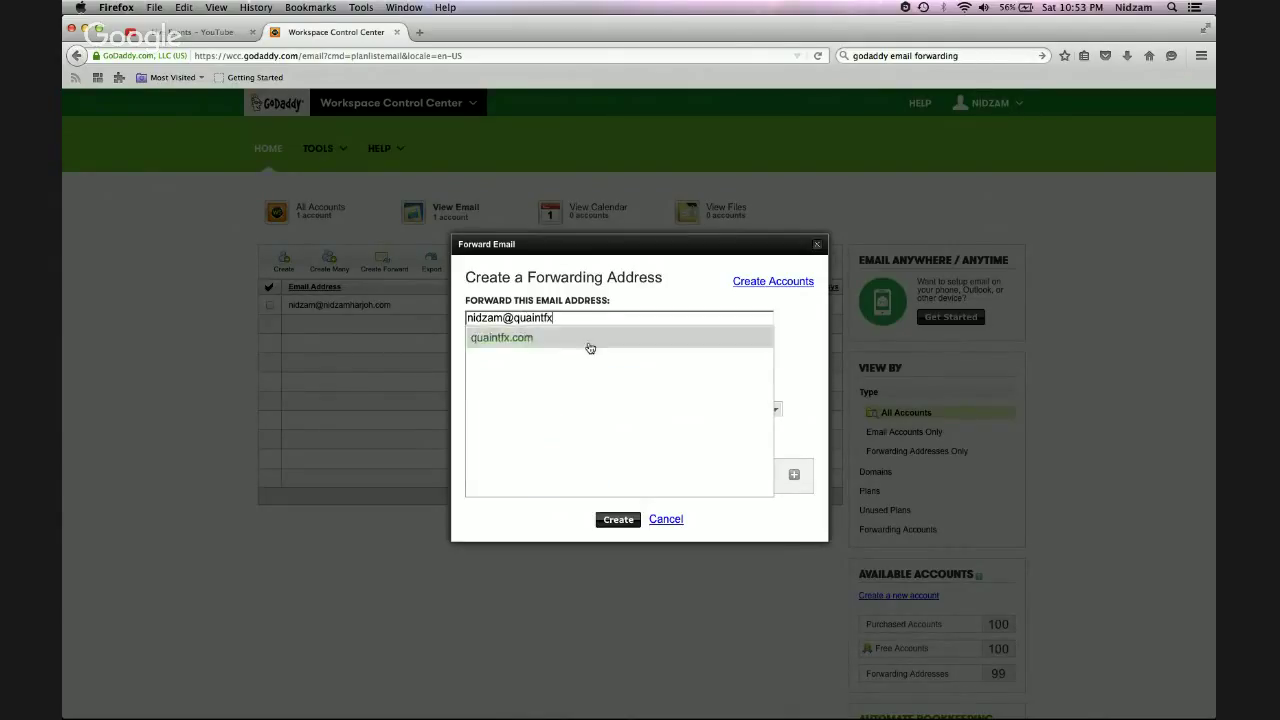
{"action": "left_click", "coordinate": [551, 346]}
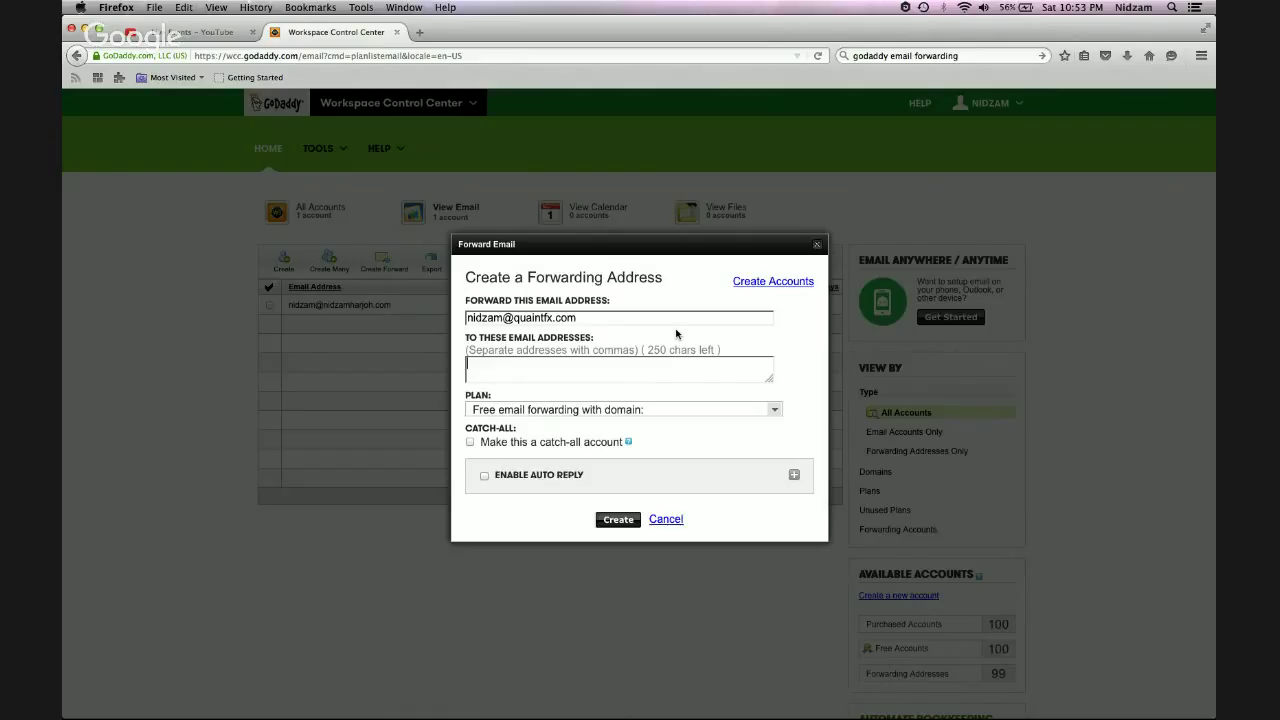
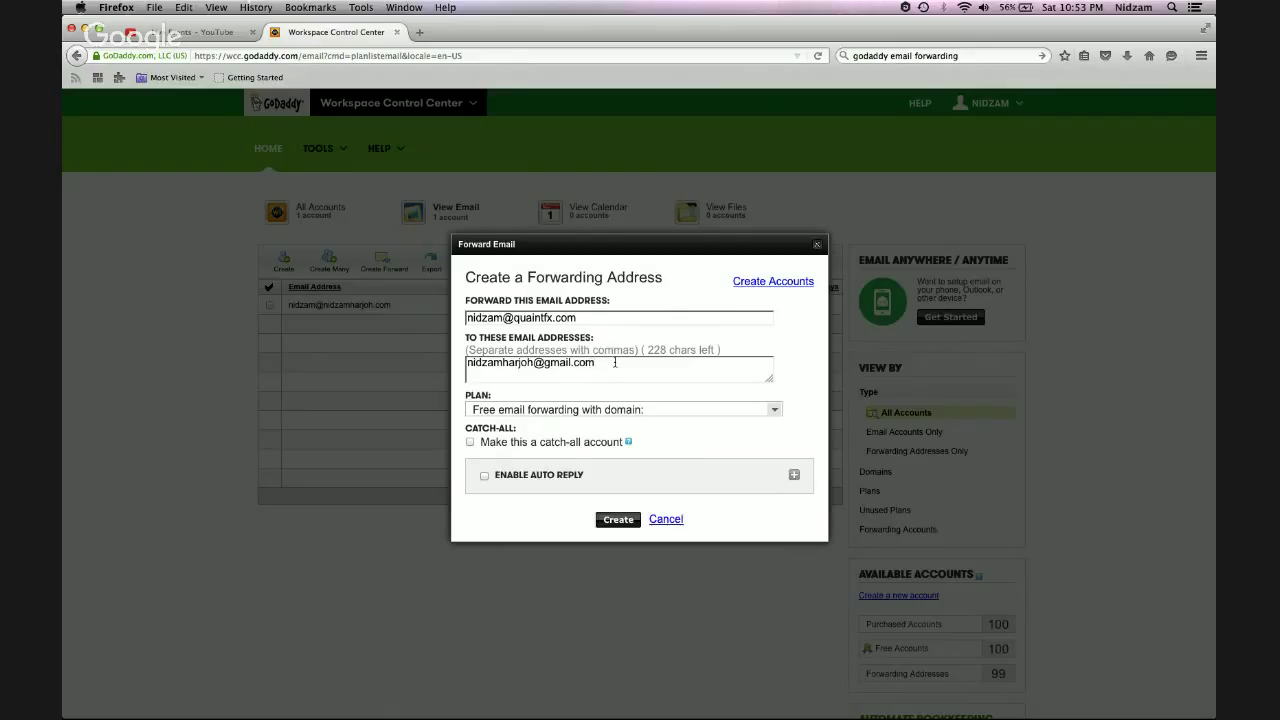
Enter the personal Gmail address as the destination and enable catch-all
{"action": "left_click", "coordinate": [470, 443]}
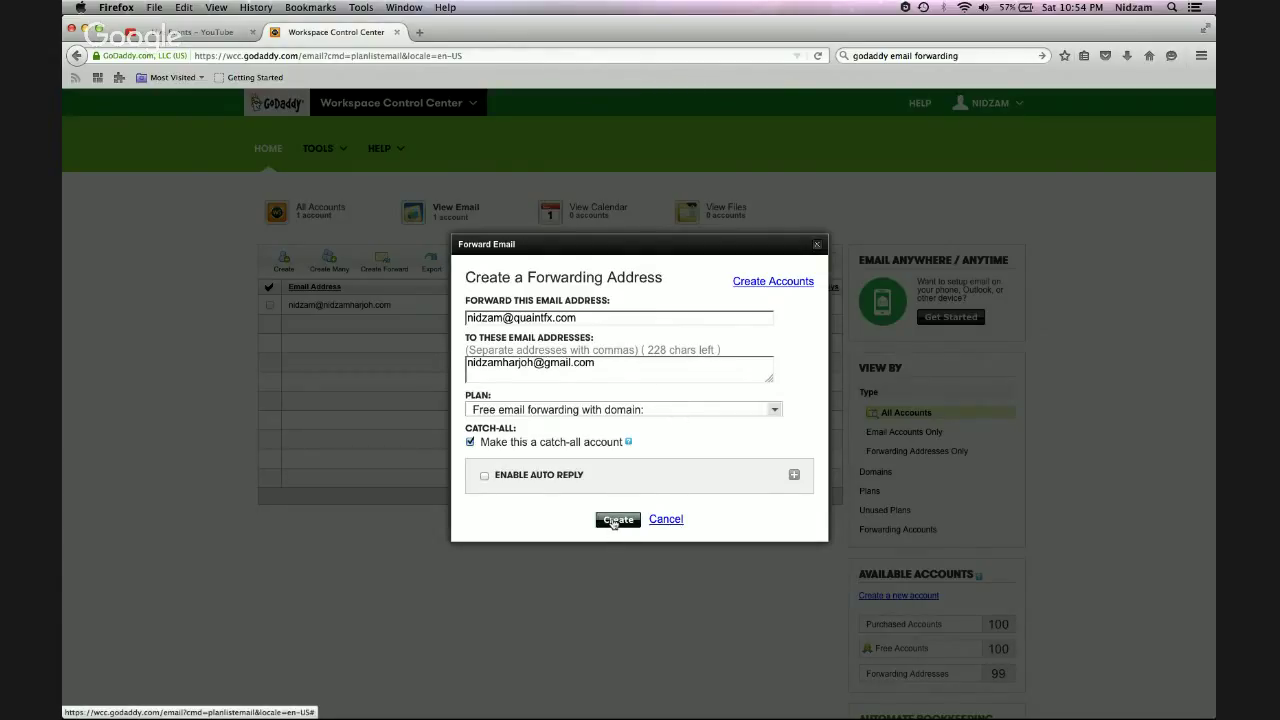
Create the quaintfx.com forwarding address, check it is listed, then switch to GetResponse
{"action": "left_click", "coordinate": [614, 521]}
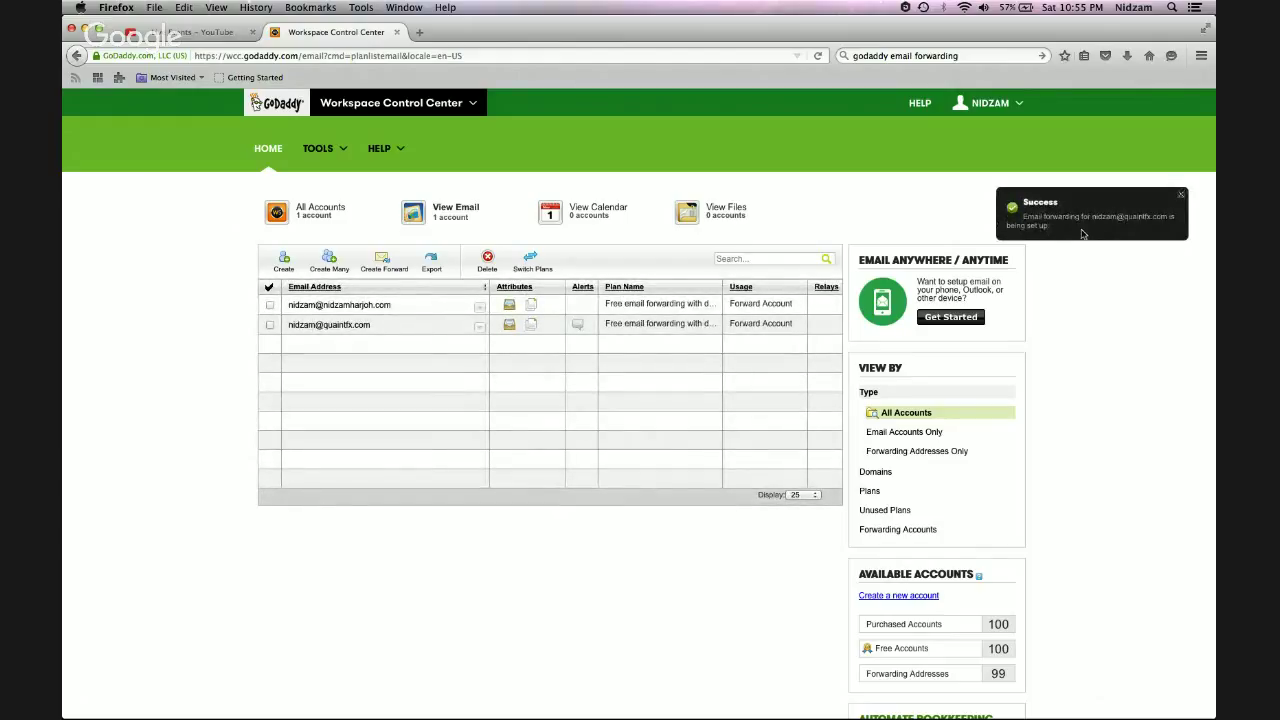
{"action": "mouse_move", "coordinate": [288, 335]}
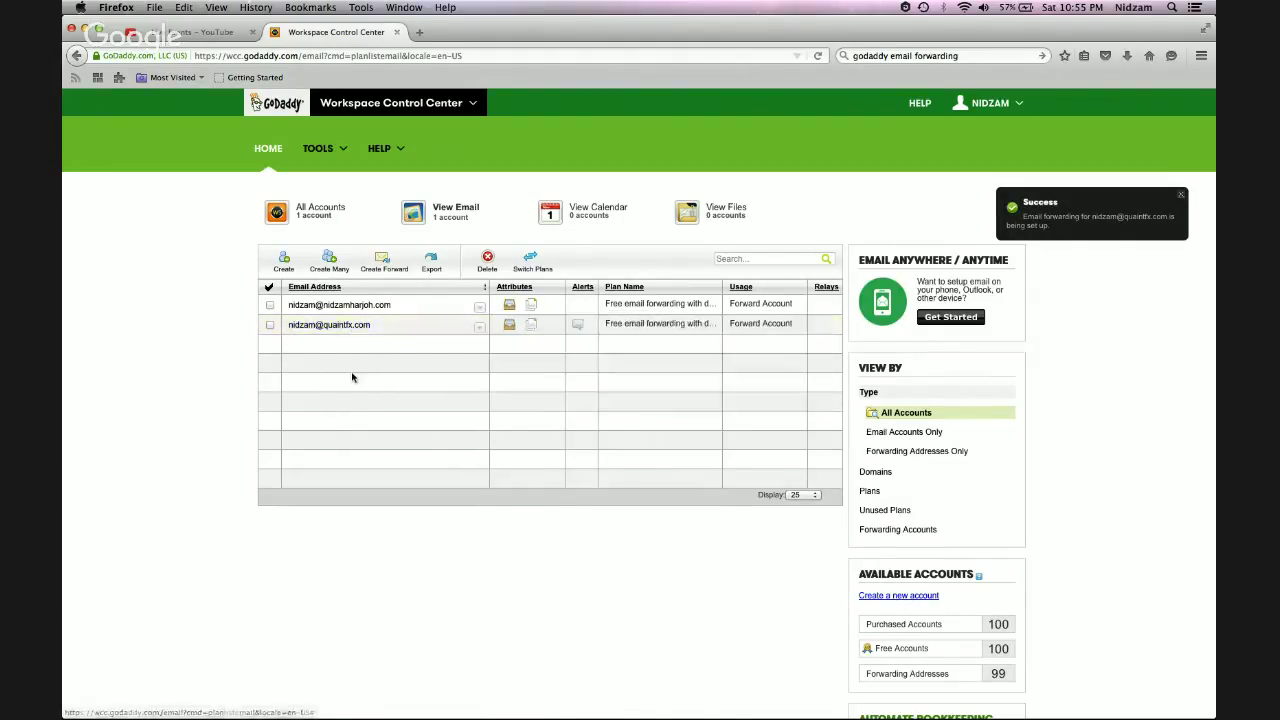
{"action": "mouse_move", "coordinate": [355, 332]}
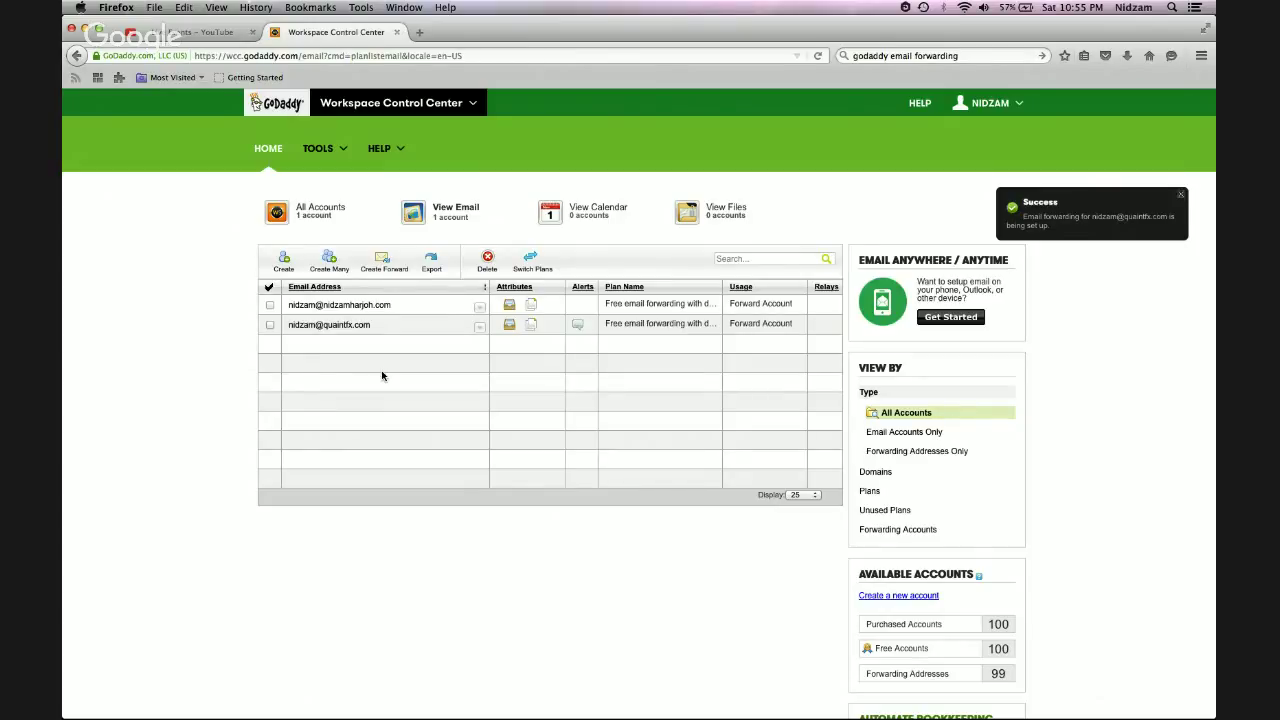
{"action": "key", "text": "super+Tab"}
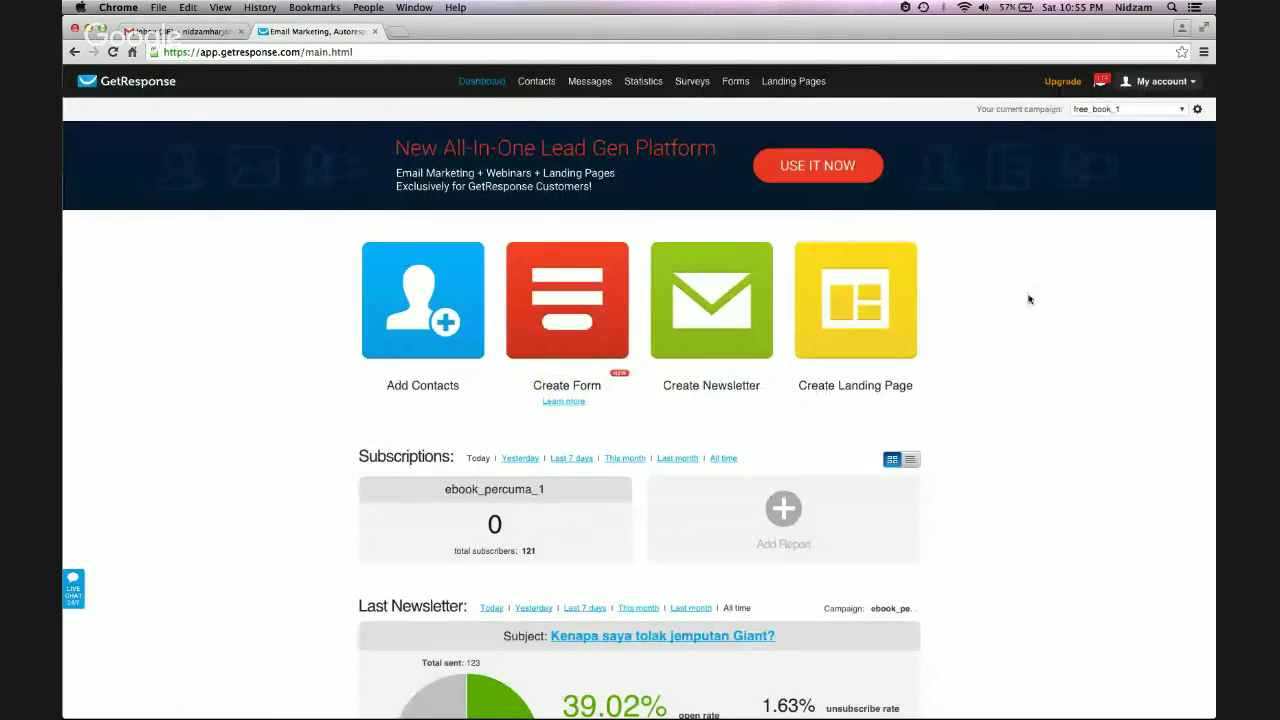
Open Account Details from the GetResponse account menu
{"action": "left_click", "coordinate": [1170, 82]}
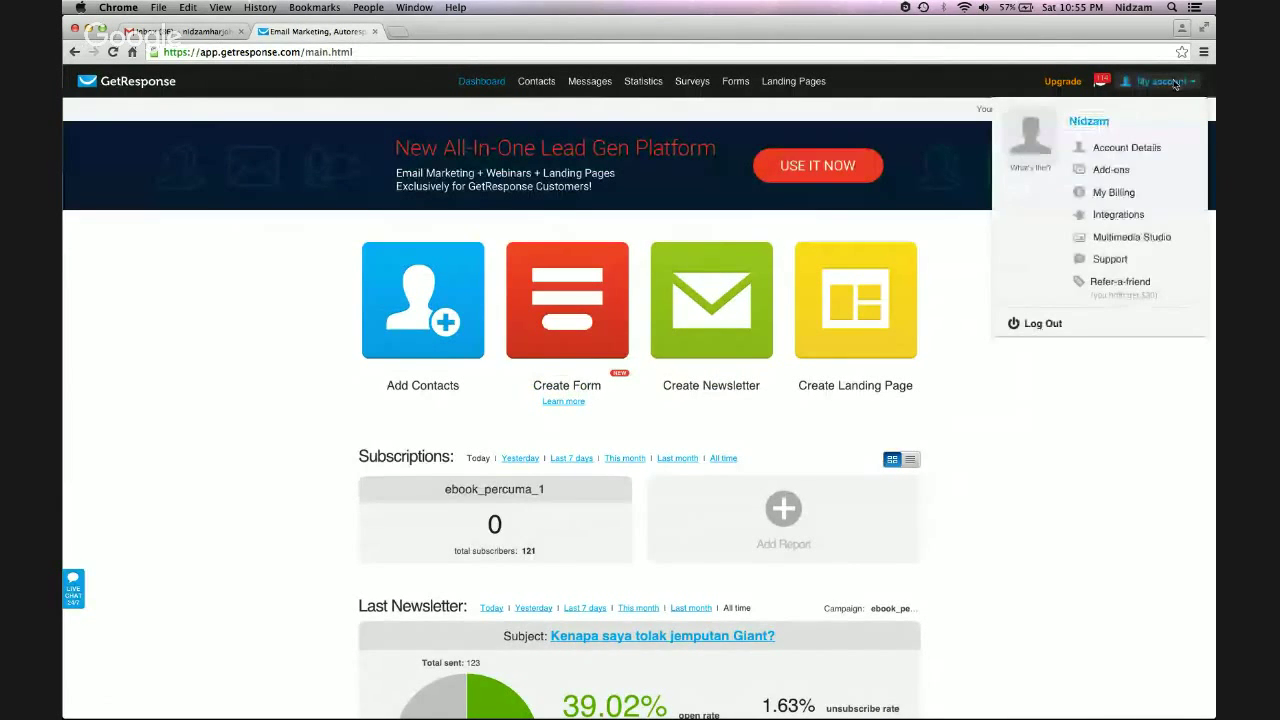
{"action": "left_click", "coordinate": [1114, 150]}
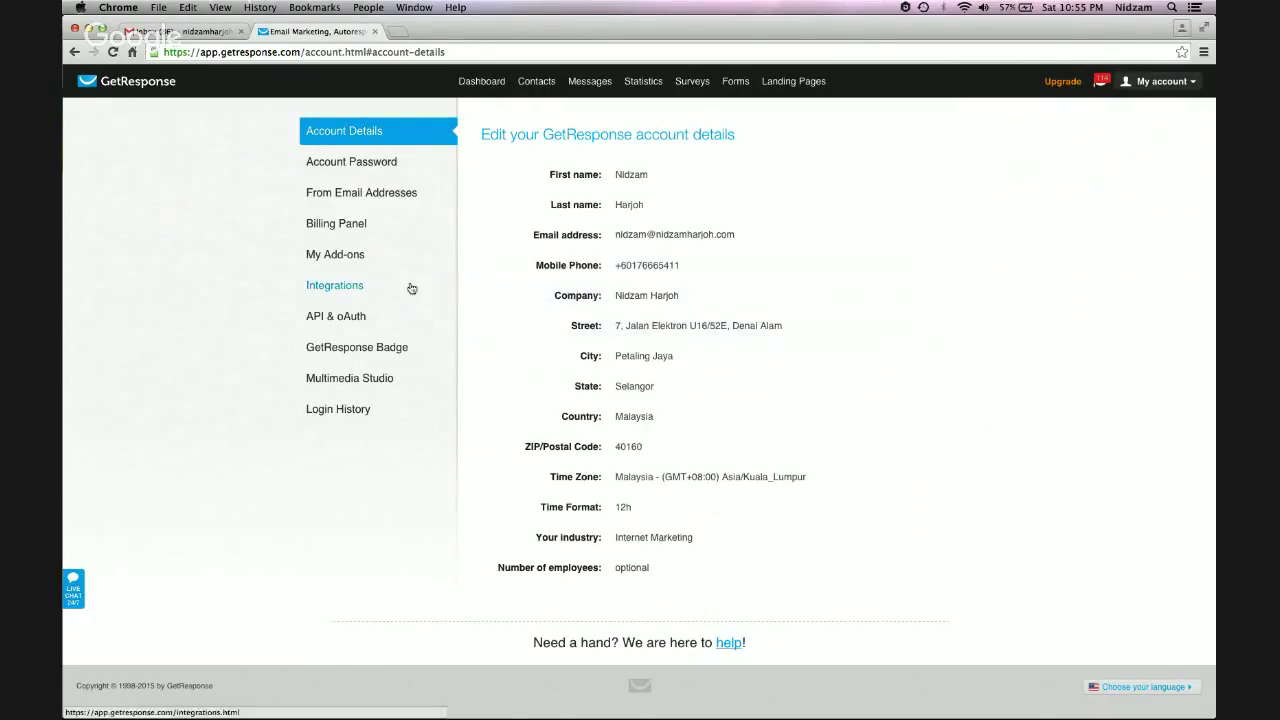
Add a new From address with the sender's full name and the quaintfx.com forwarding address
{"action": "left_click", "coordinate": [352, 194]}
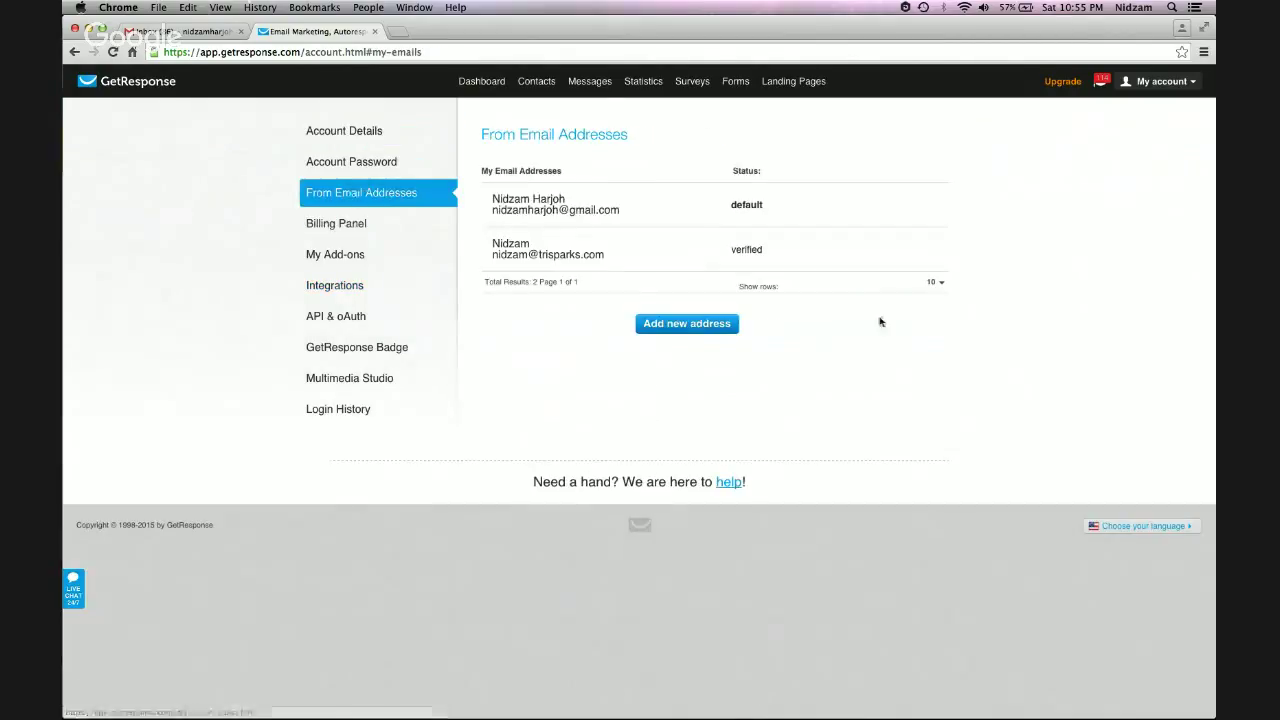
{"action": "left_click", "coordinate": [685, 326]}
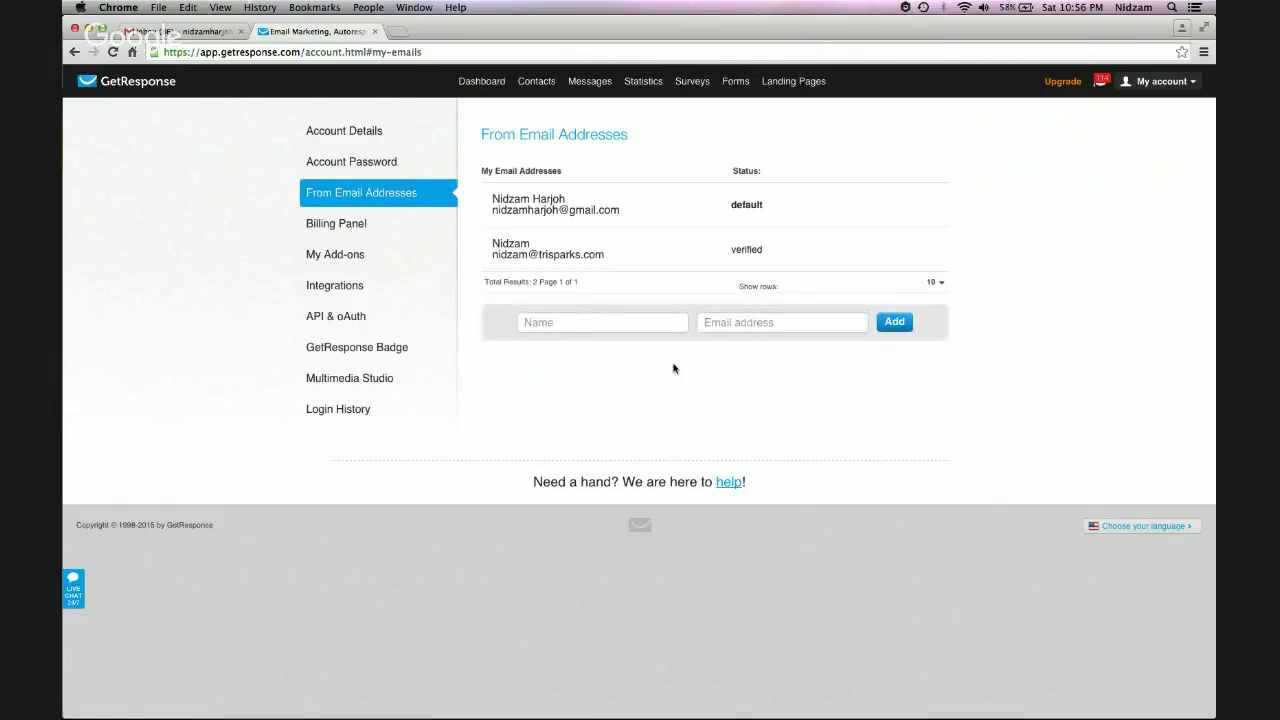
{"action": "type", "text": "Ni"}
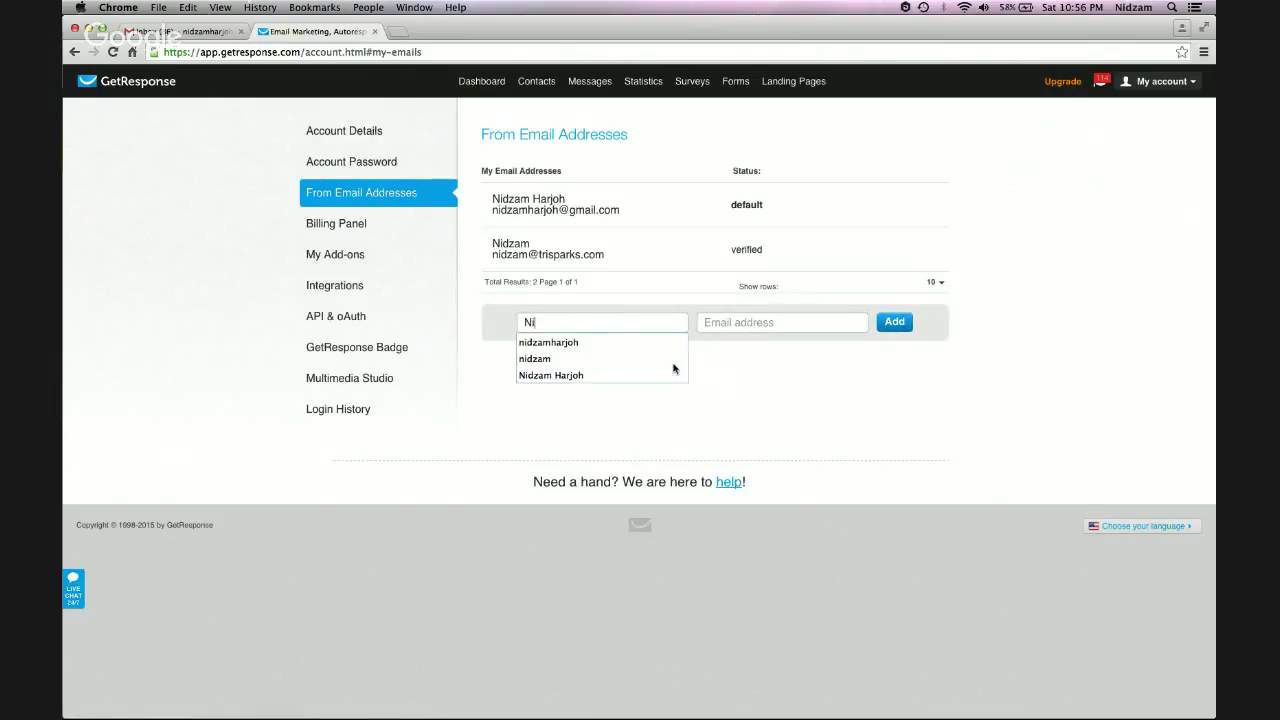
{"action": "type", "text": "dzam Harjoh"}
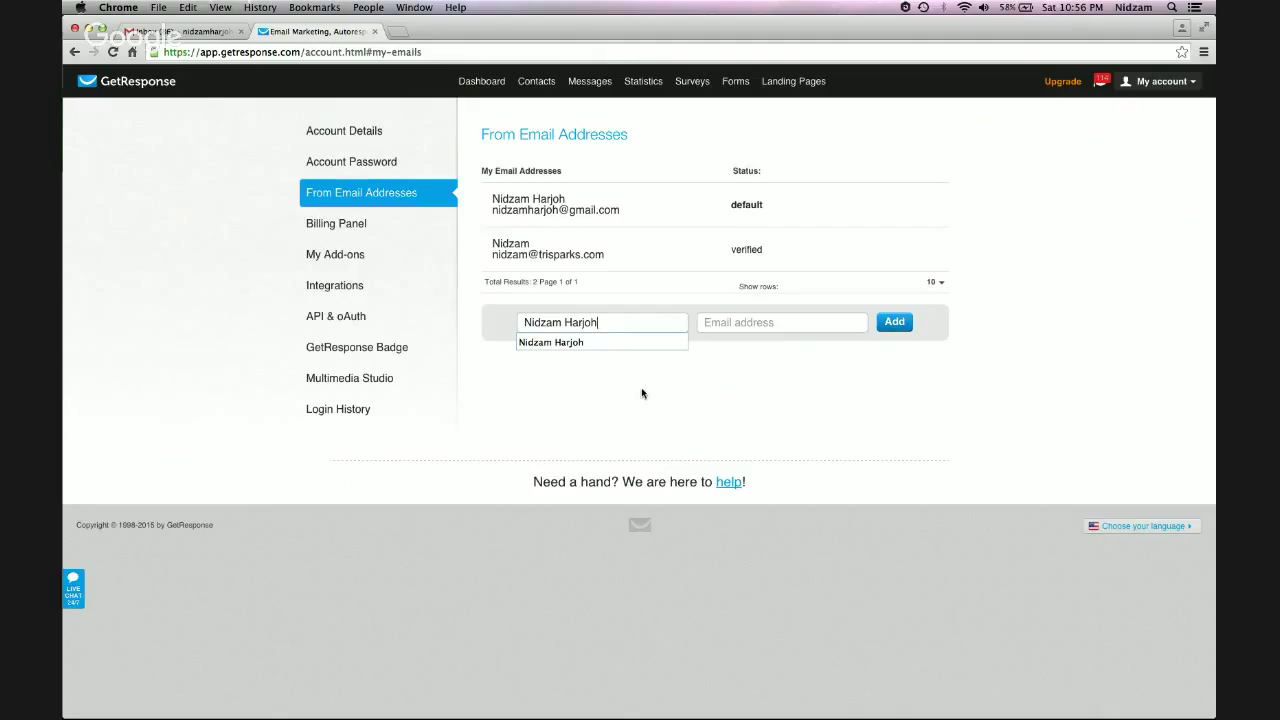
{"action": "left_click", "coordinate": [641, 387]}
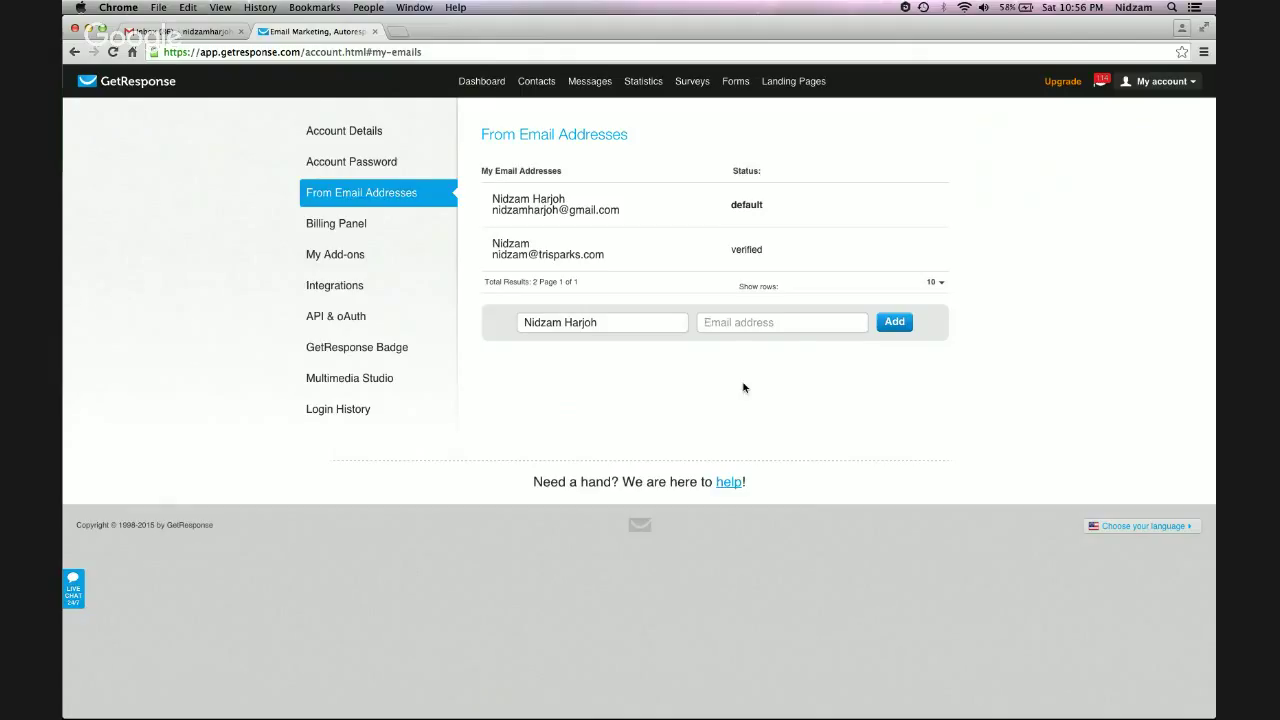
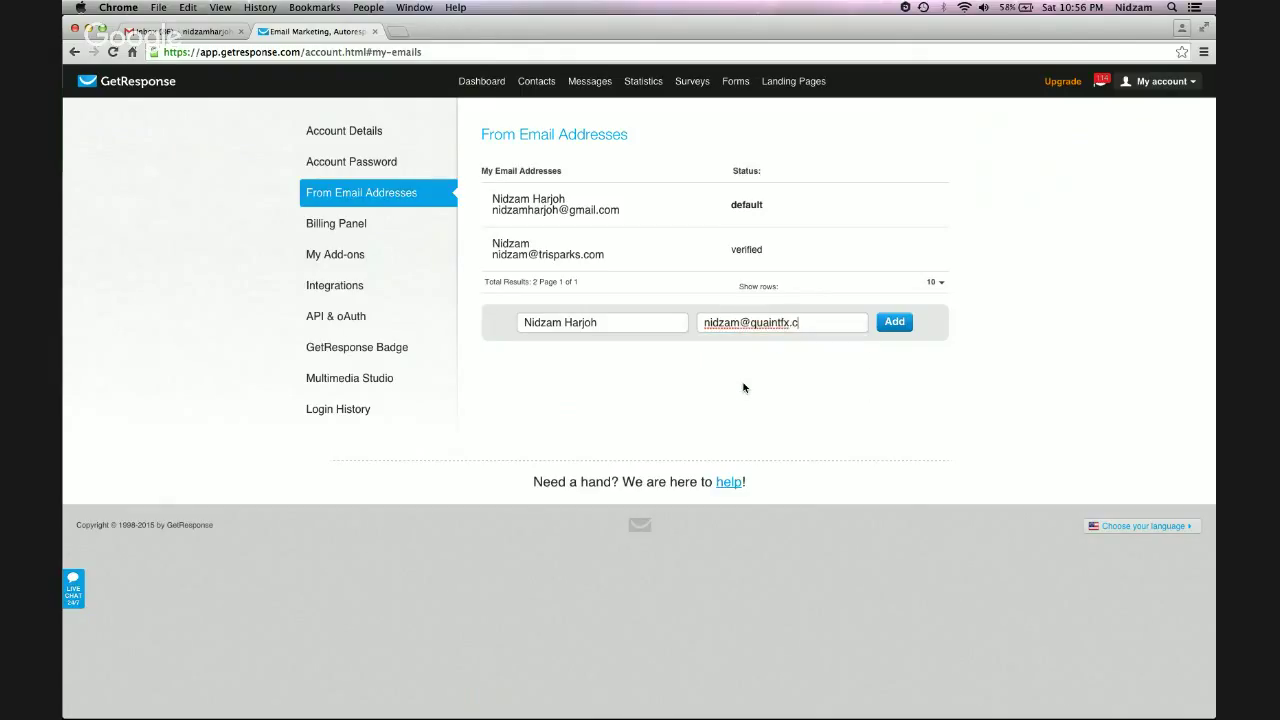
Submit the quaintfx.com From address for verification, then return to GoDaddy
{"action": "left_click", "coordinate": [895, 324]}
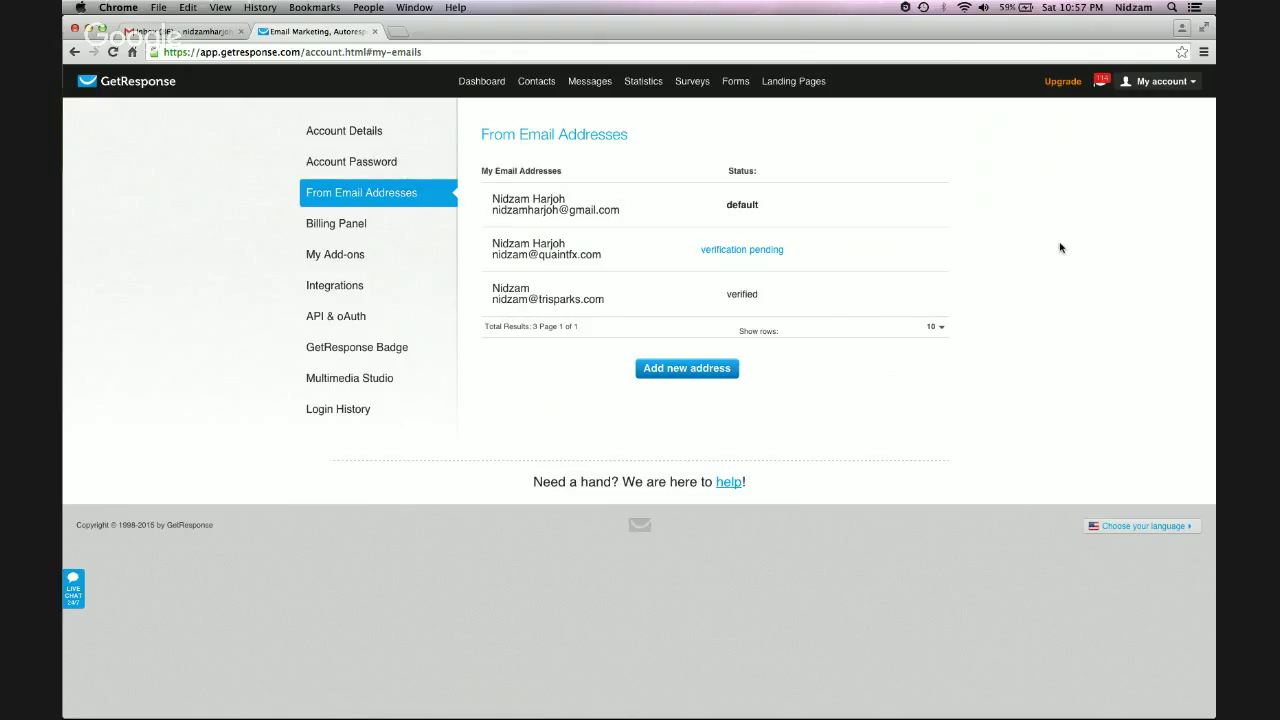
{"action": "key", "text": "super+Tab"}
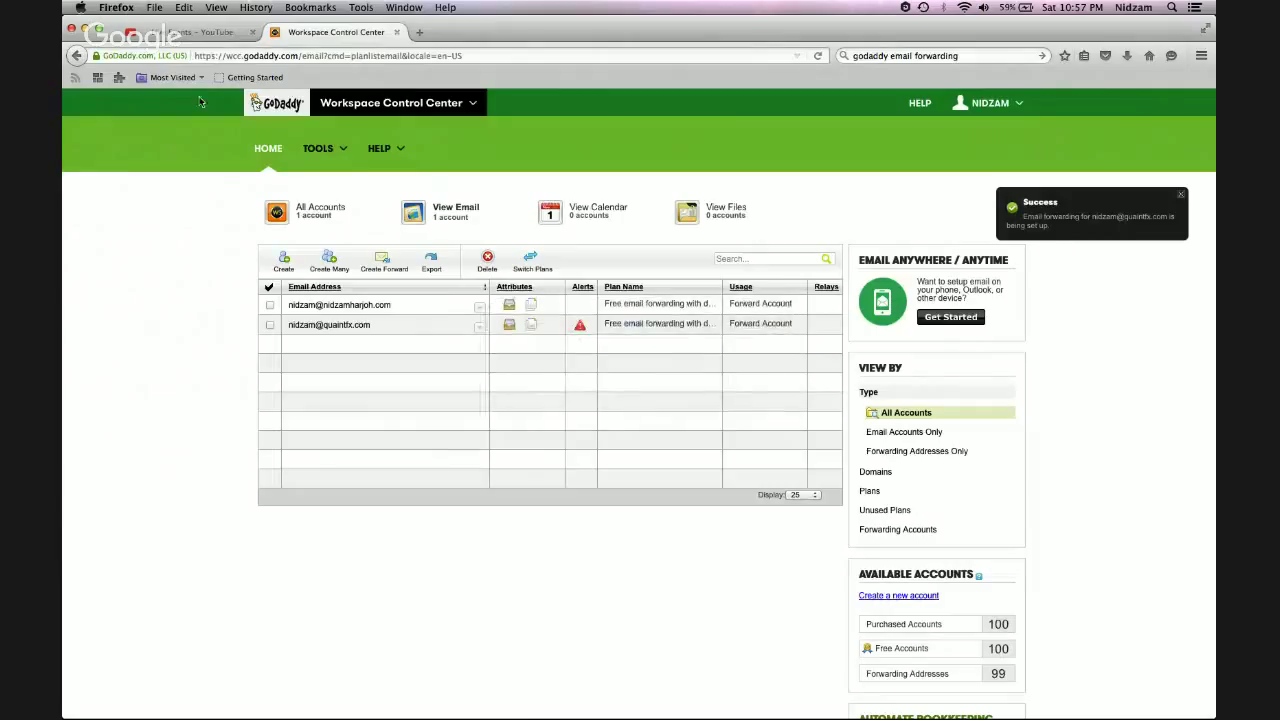
Go from the YouTube Live Events page to the live 'GoDaddy Email Forwarding' Hangouts On Air window
{"action": "left_click", "coordinate": [190, 32]}
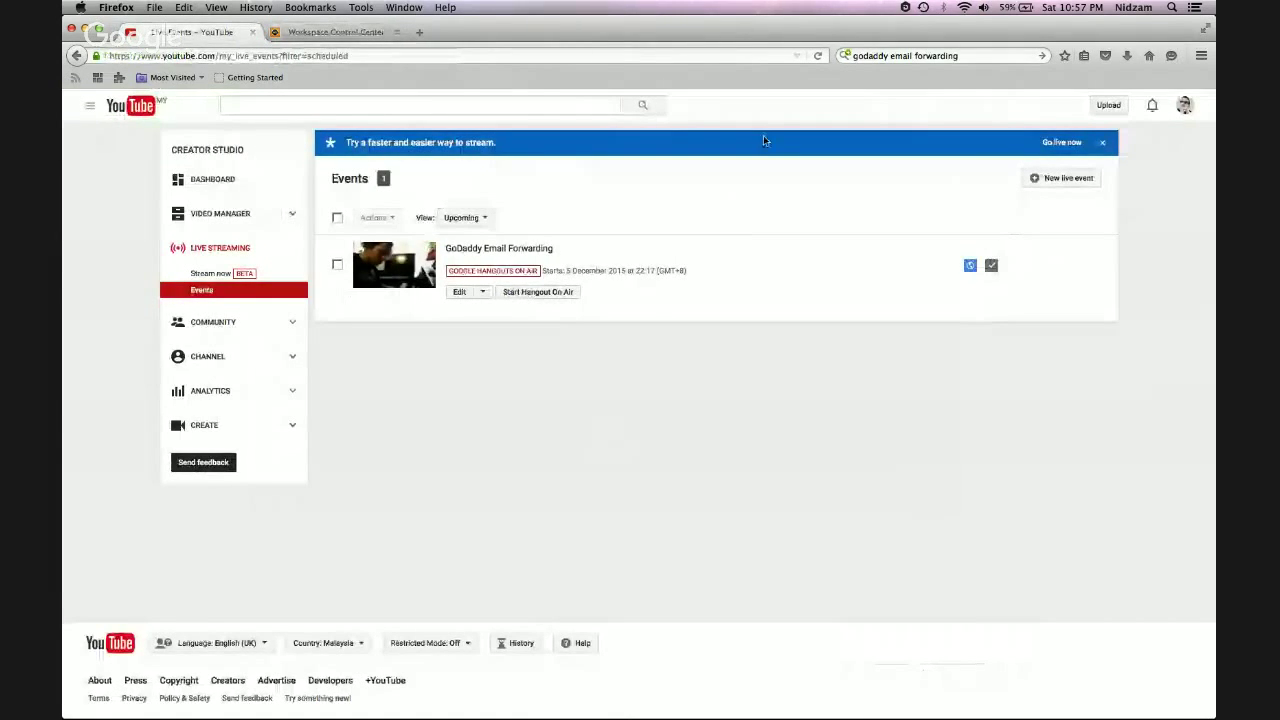
{"action": "key", "text": "super+grave"}
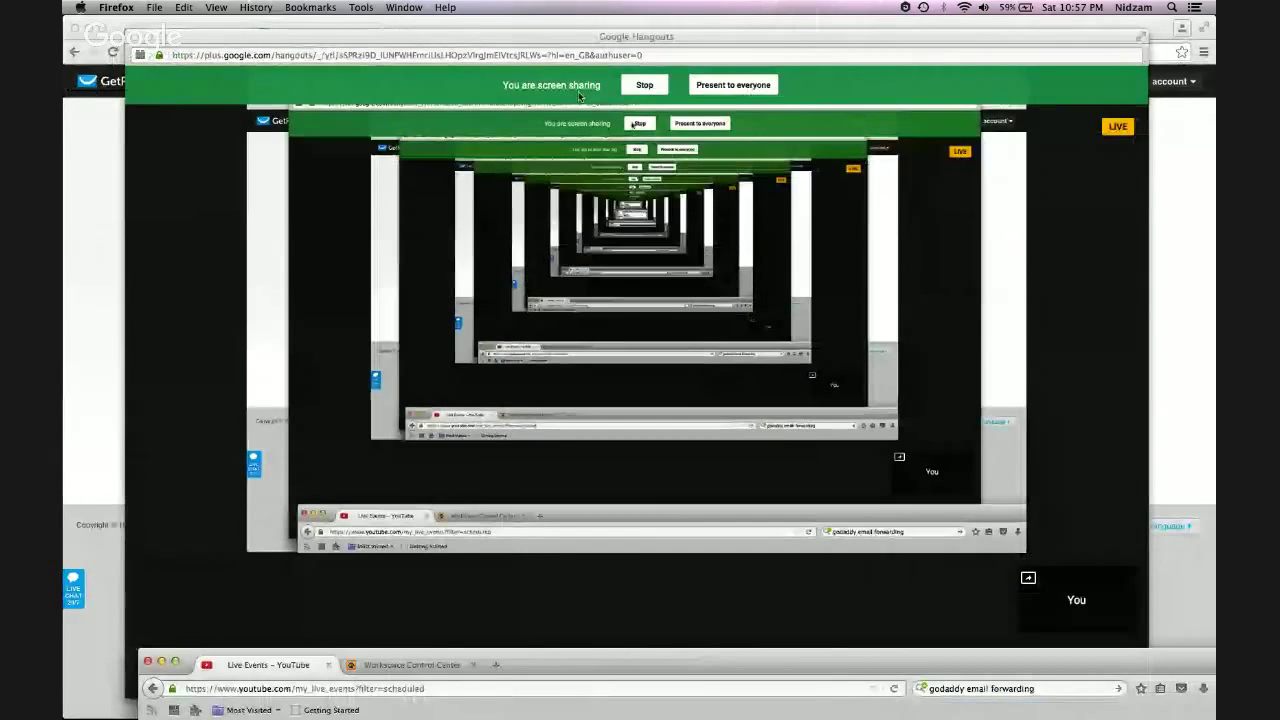
{"action": "mouse_move", "coordinate": [632, 673]}
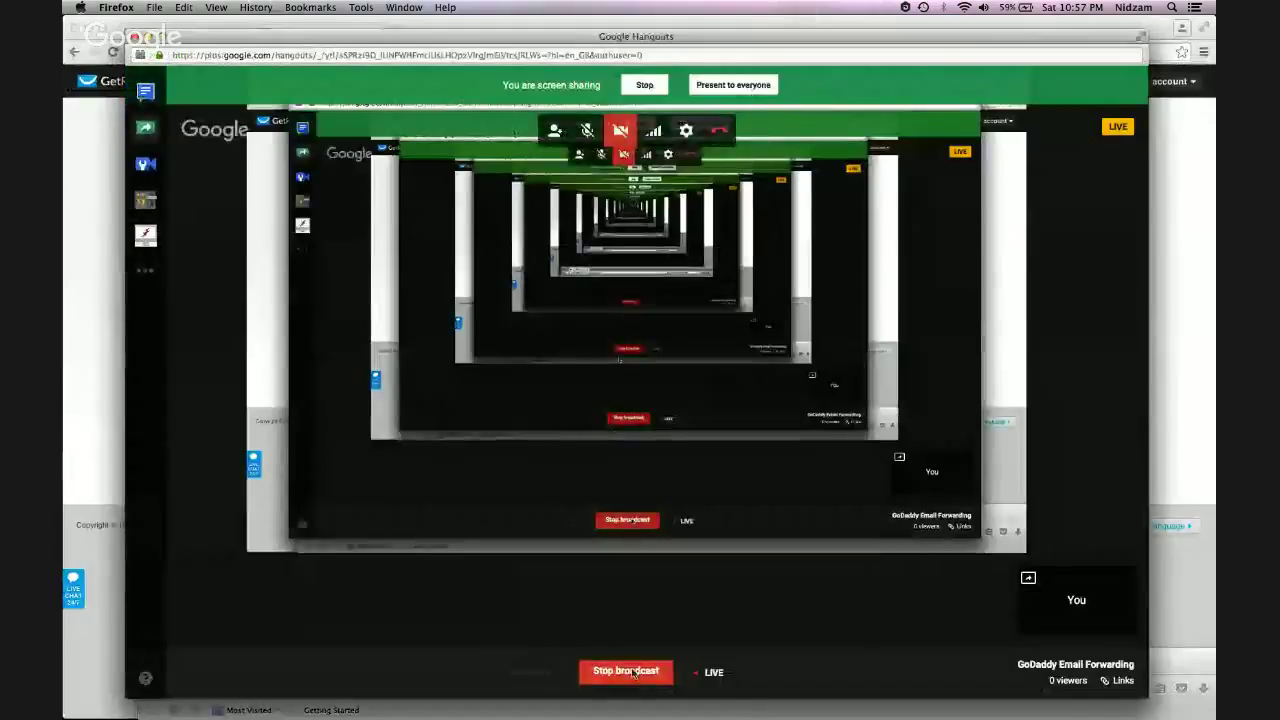